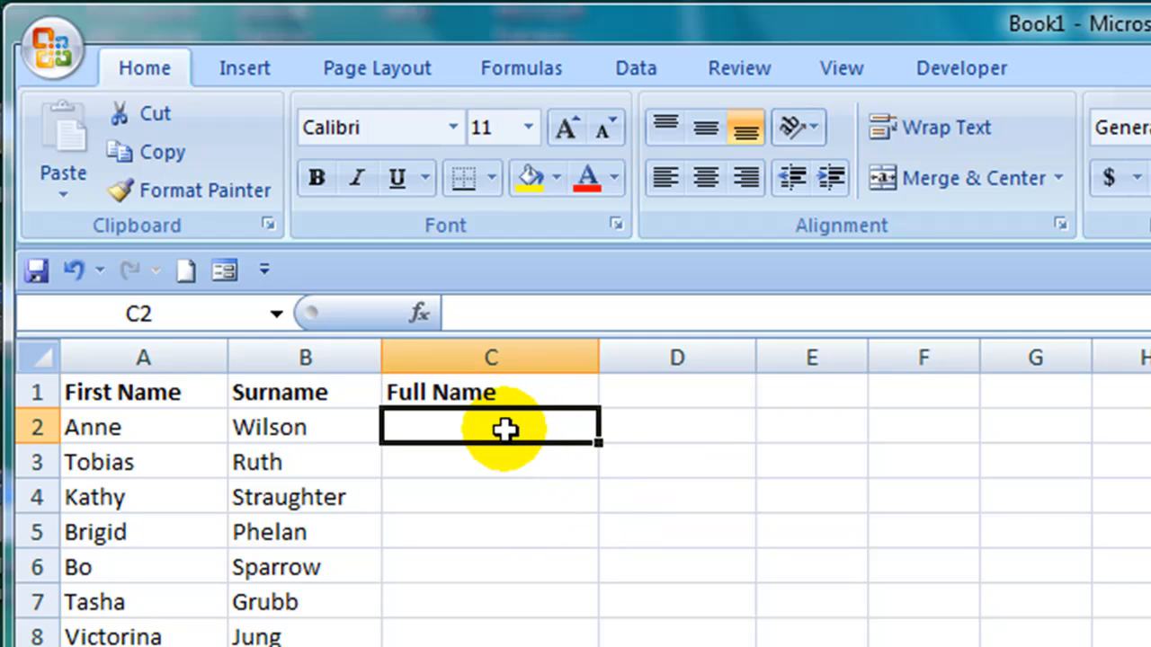
# Step: Insert a CONCATENATE function in C2 that joins A2, a space and B2 into the full name
pyautogui.click(530, 75)
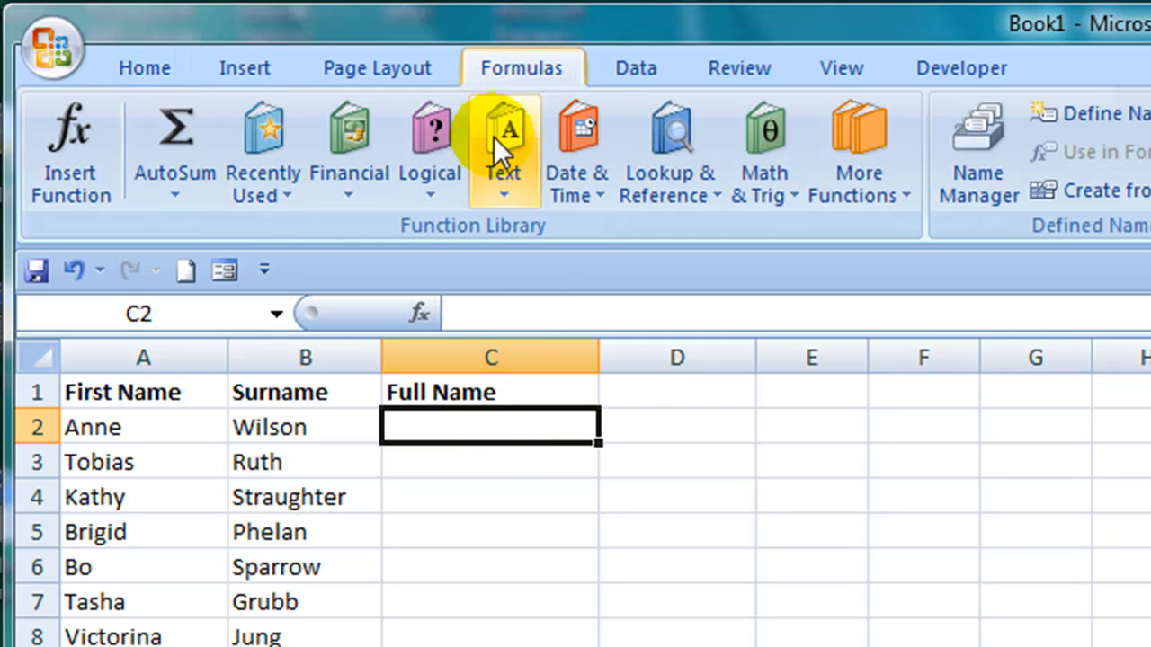
pyautogui.click(525, 174)
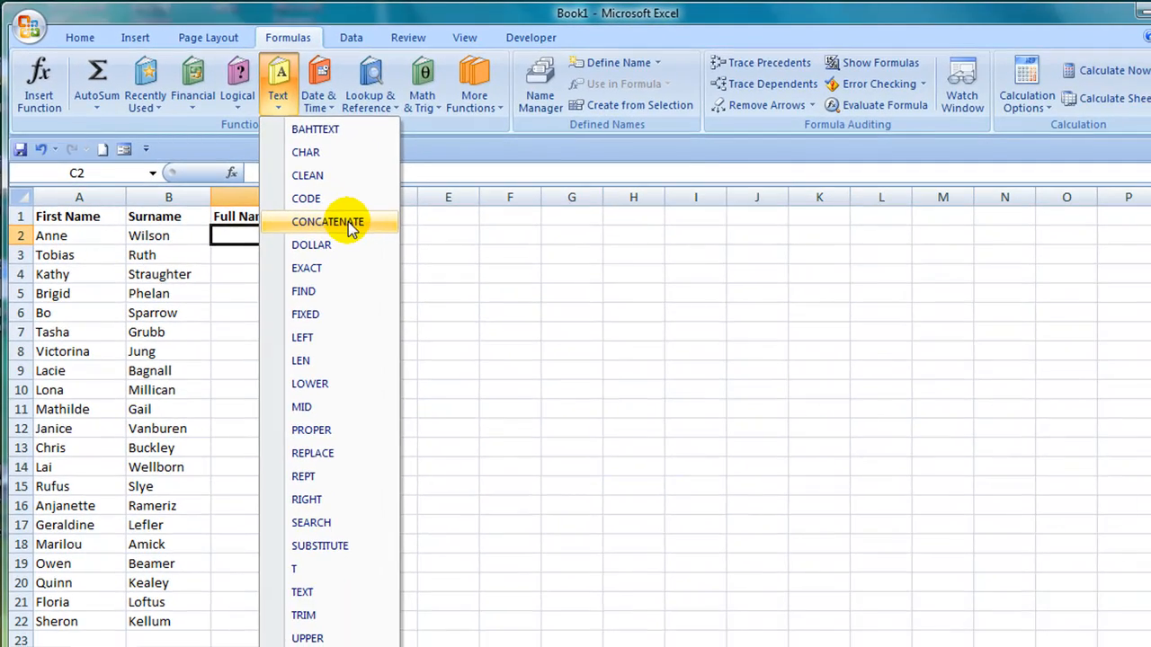
pyautogui.click(351, 229)
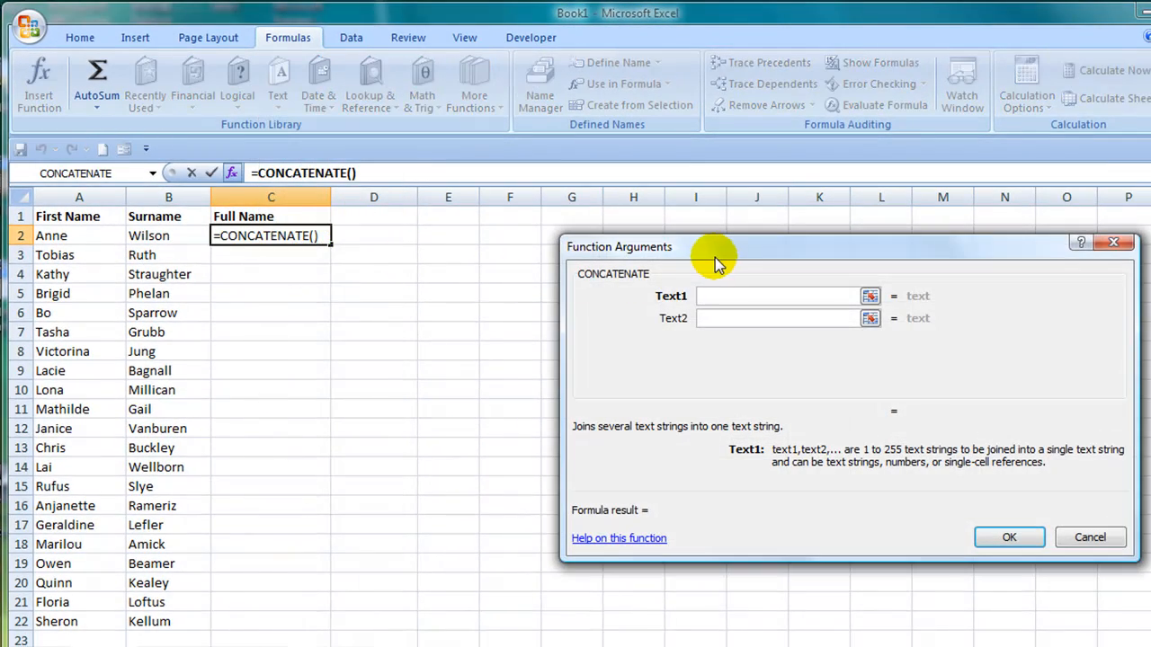
pyautogui.moveTo(725, 263); pyautogui.dragTo(545, 231)
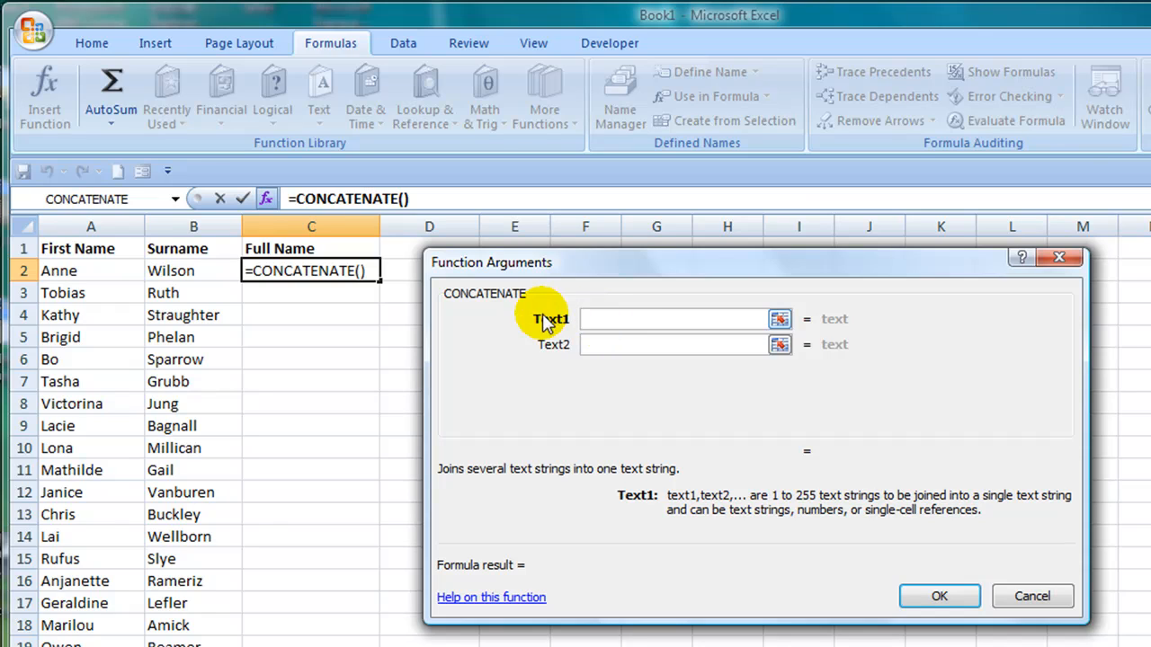
pyautogui.click(108, 268)
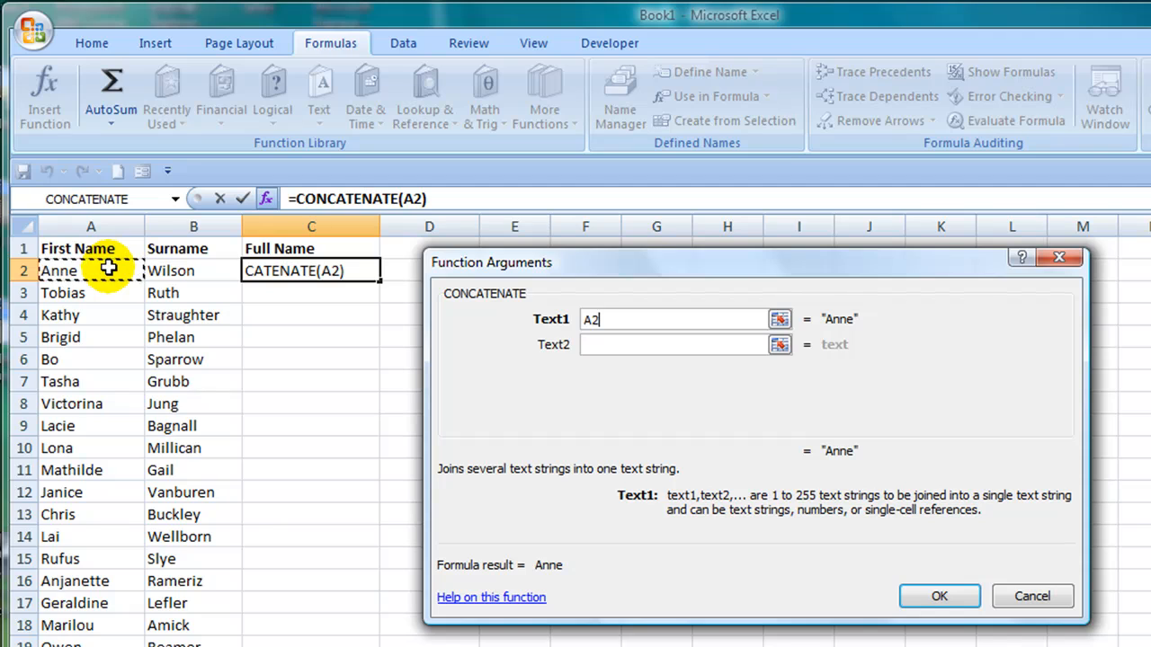
pyautogui.click(593, 346)
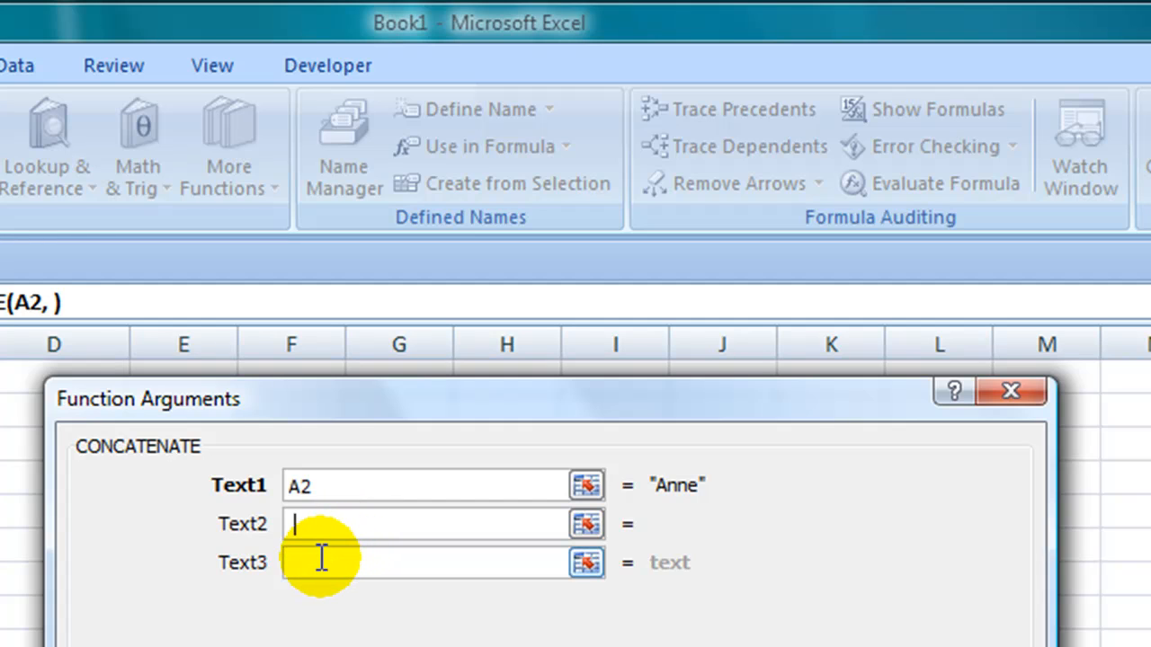
pyautogui.click(321, 558)
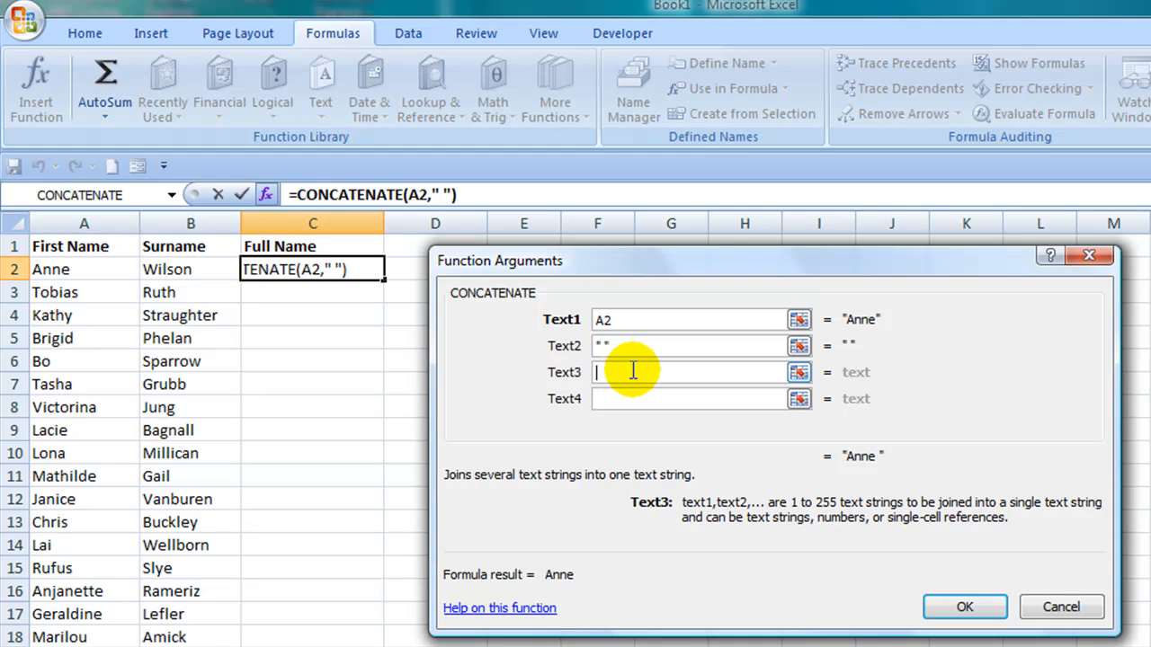
pyautogui.click(200, 267)
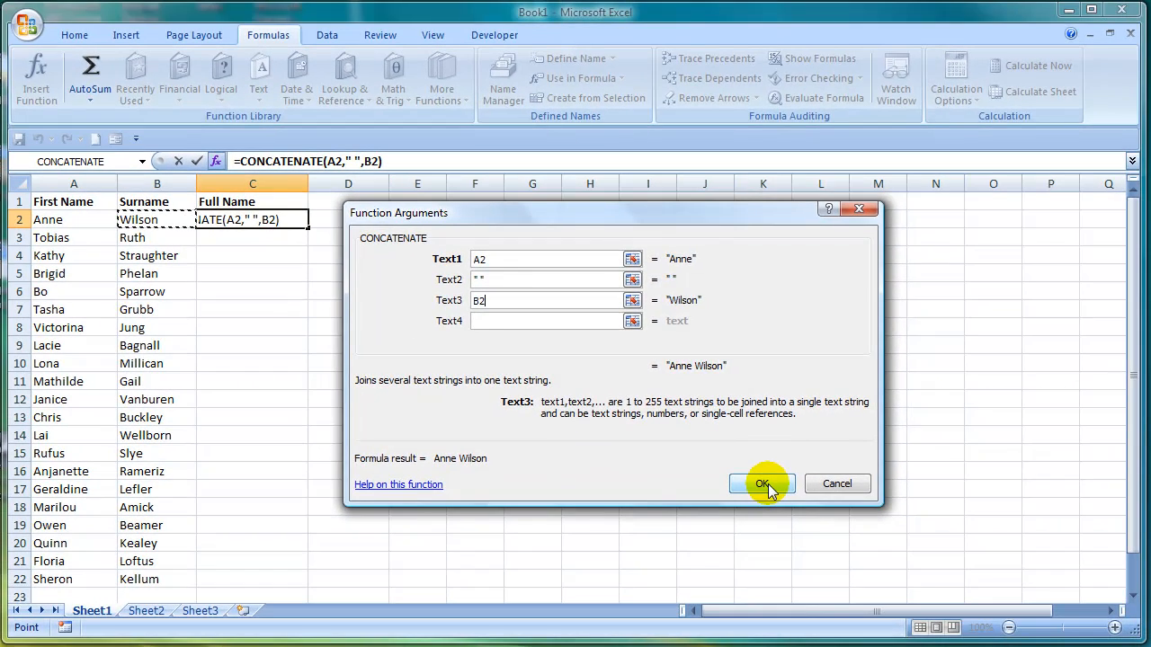
pyautogui.click(765, 483)
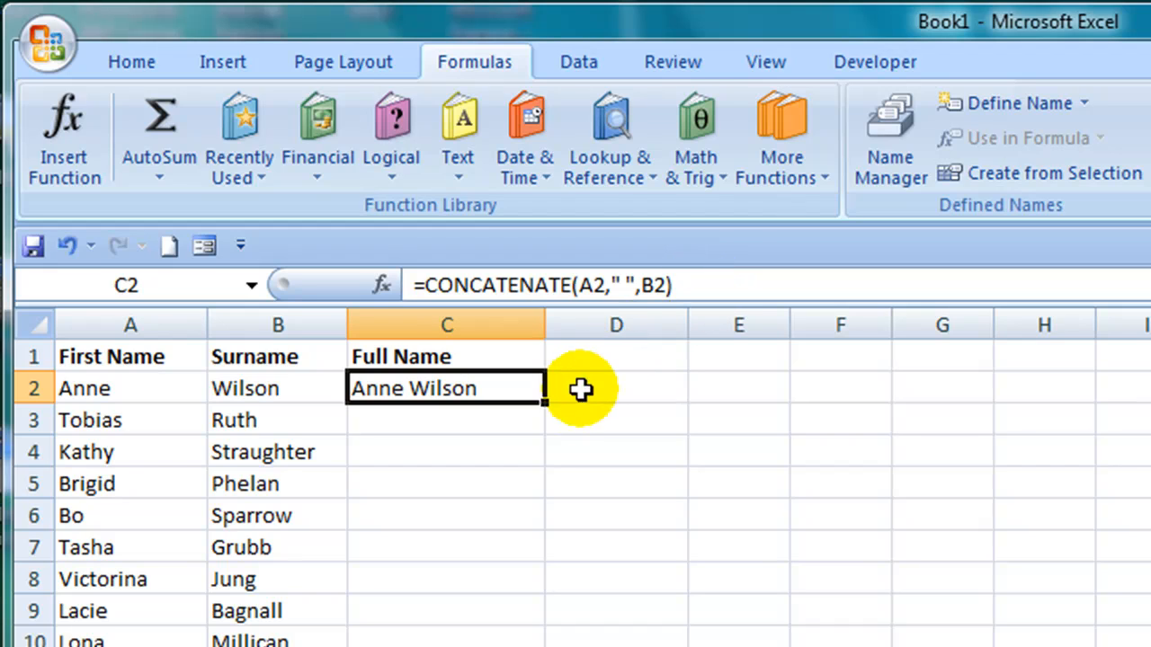
# Step: Enter =CONCATENATE(A3," ",B3) in C3 and fill the formula down the Full Name column to C22
pyautogui.click(462, 415)
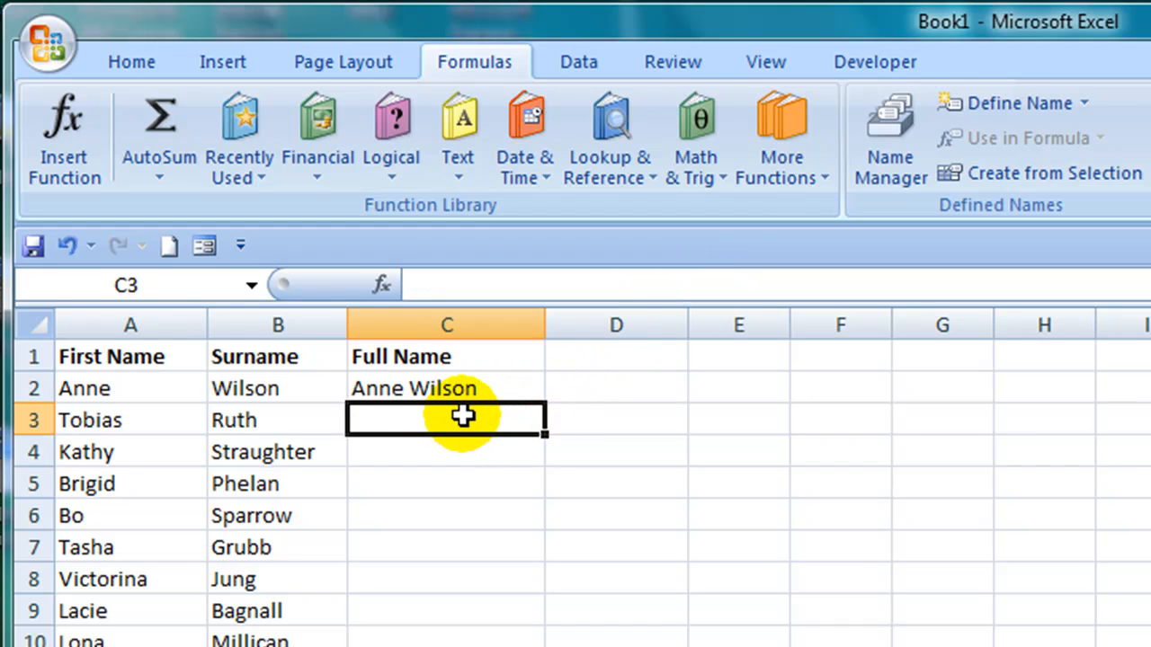
pyautogui.write('=concatenate(')
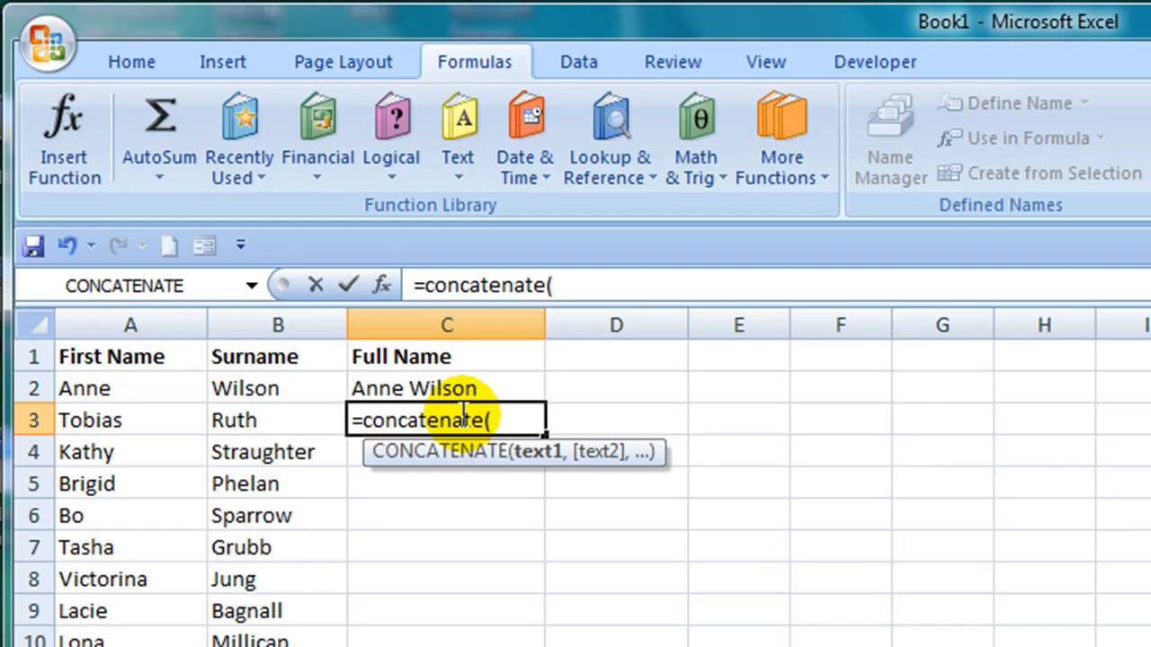
pyautogui.click(123, 428)
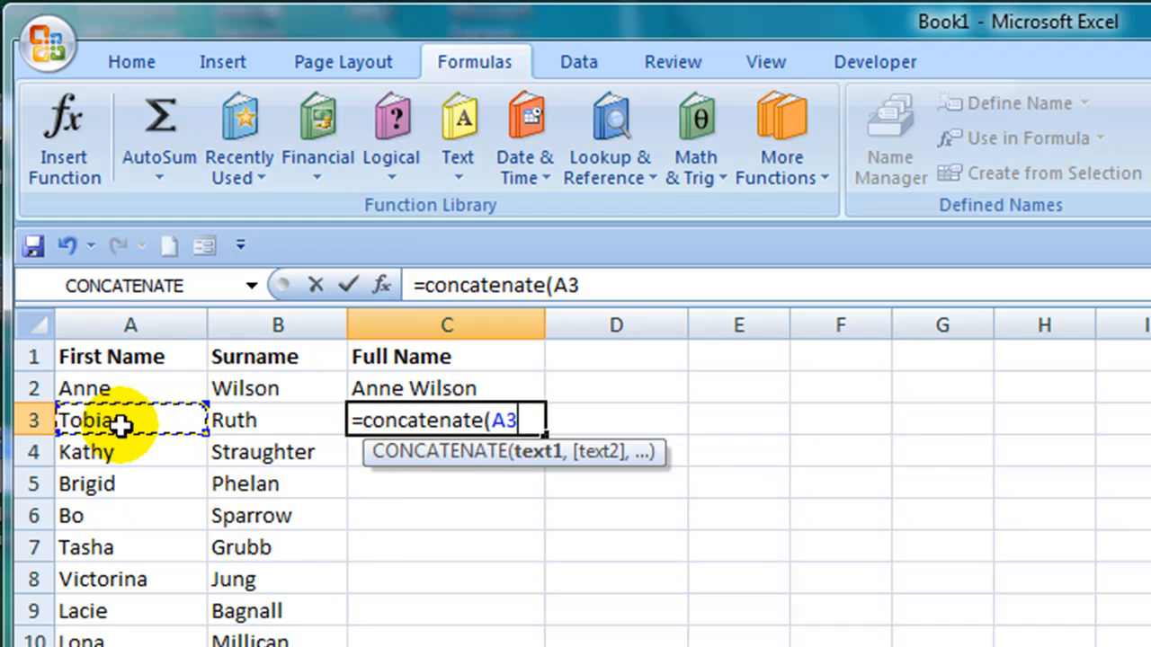
pyautogui.write(',"')
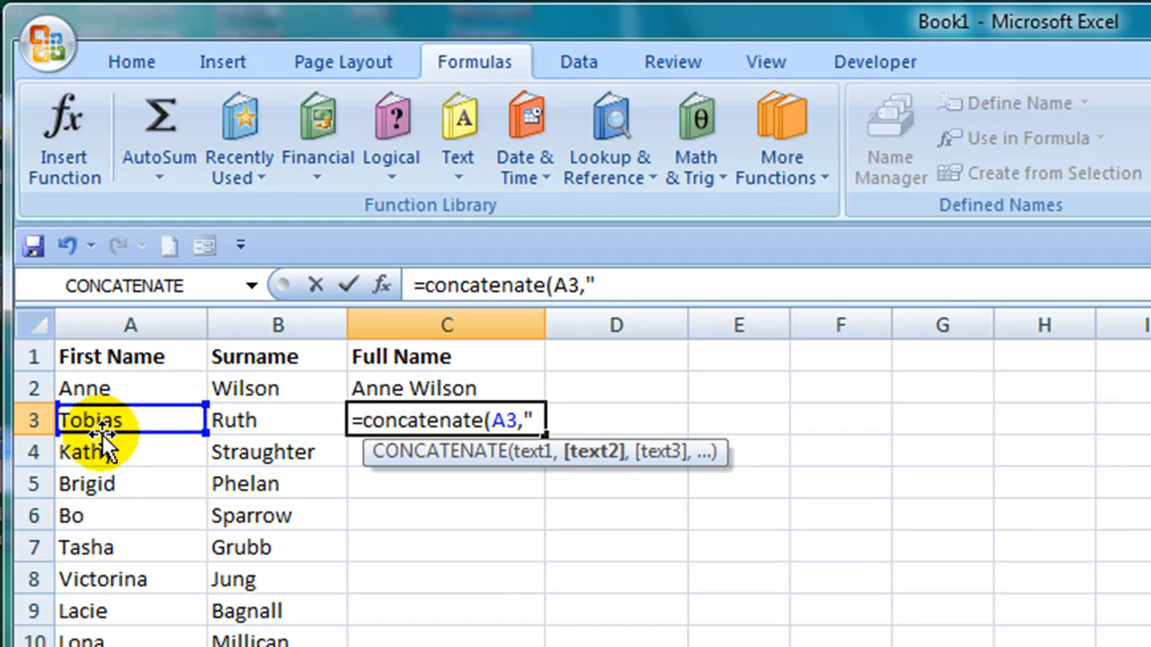
pyautogui.write(' ",')
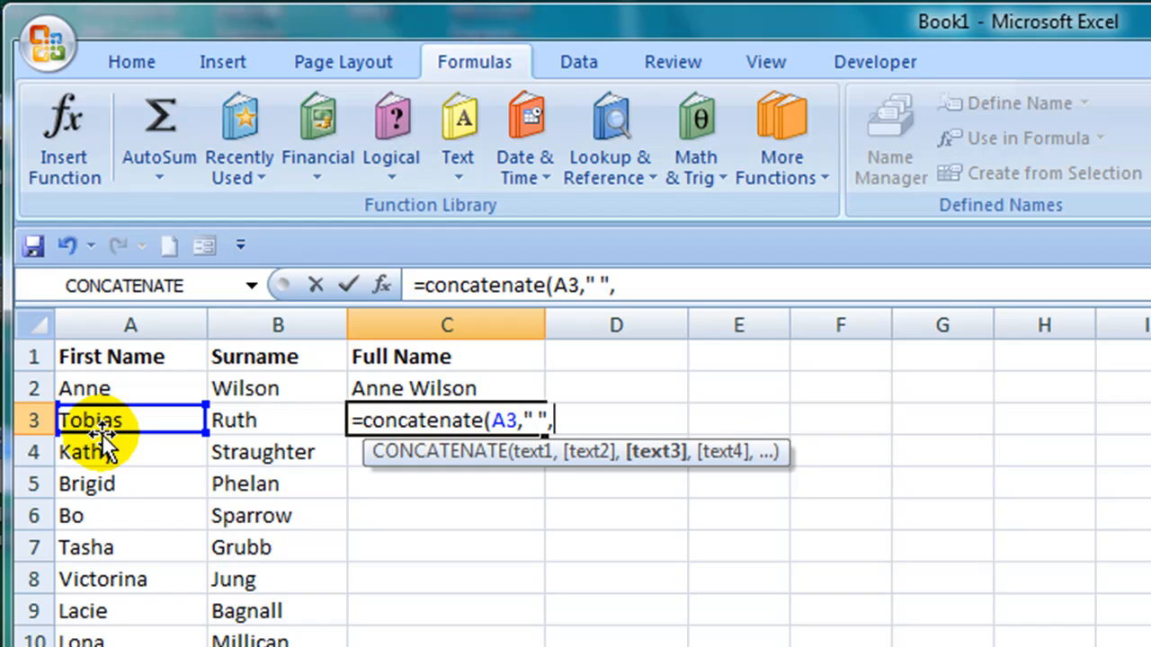
pyautogui.click(234, 420)
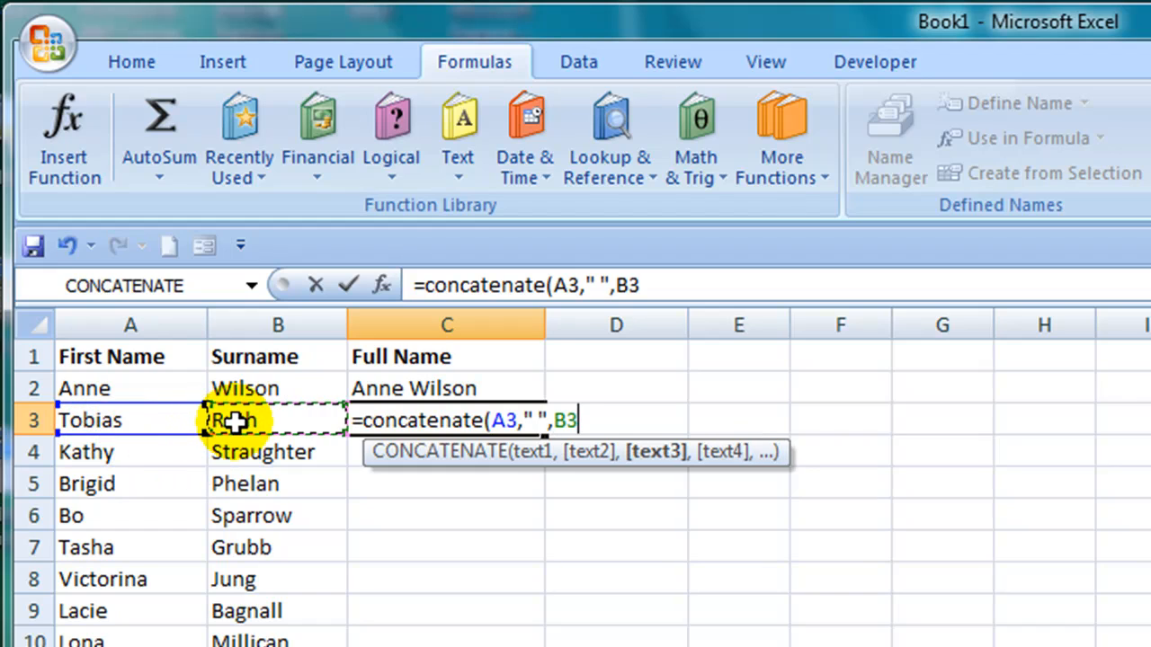
pyautogui.write(')')
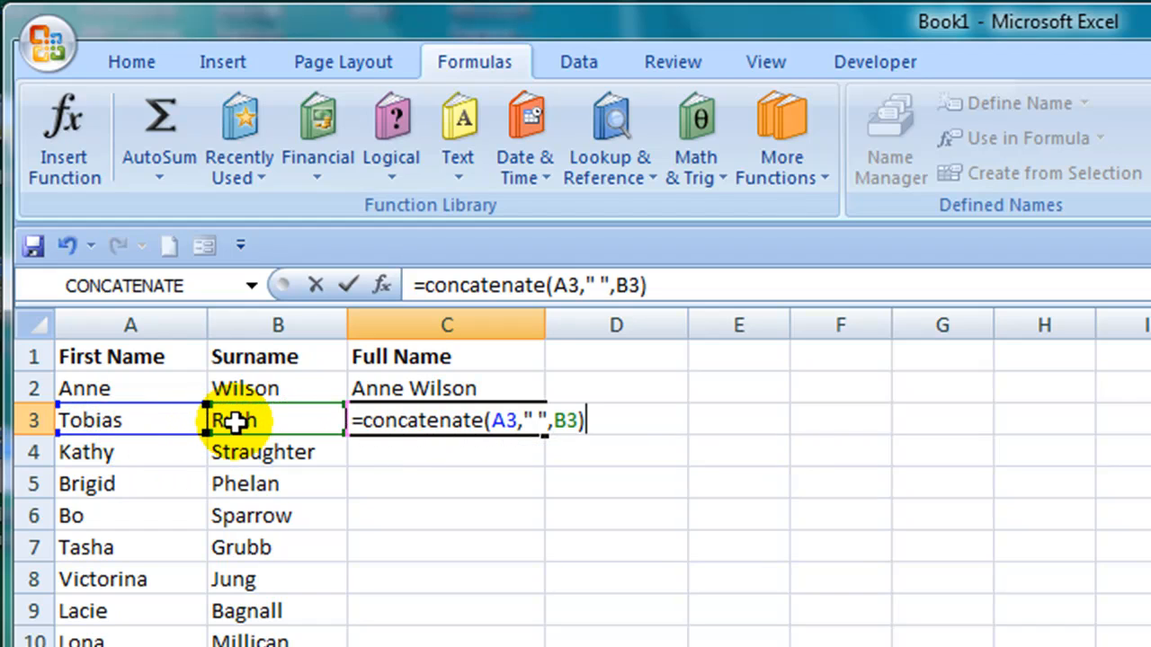
pyautogui.press('Return')
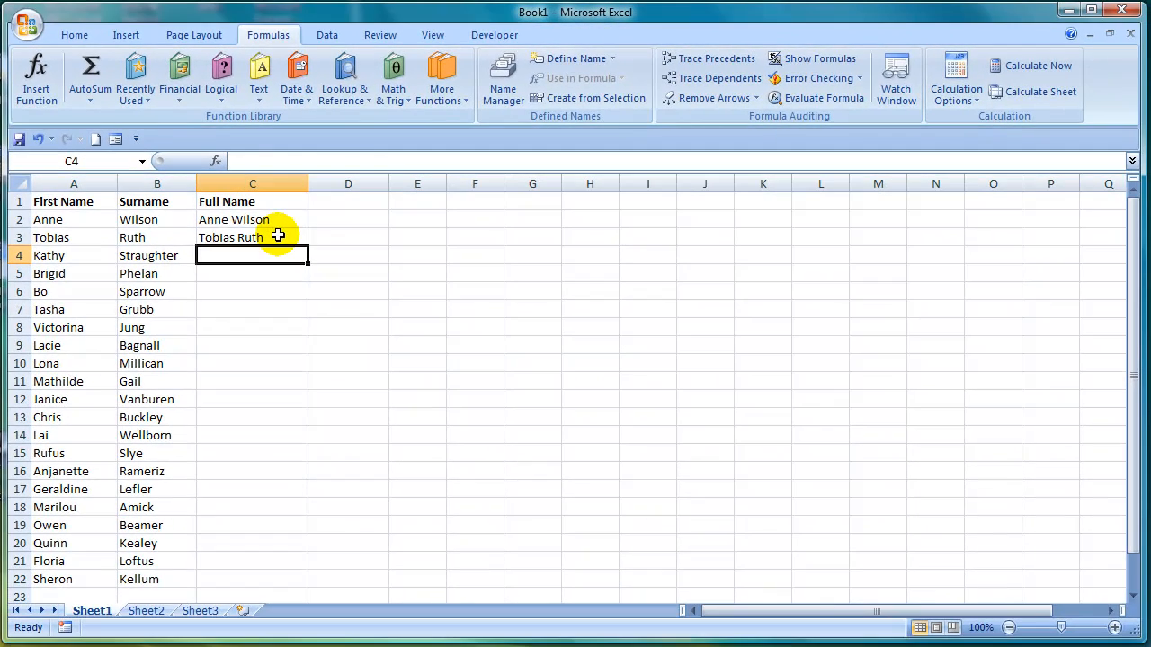
pyautogui.click(522, 418)
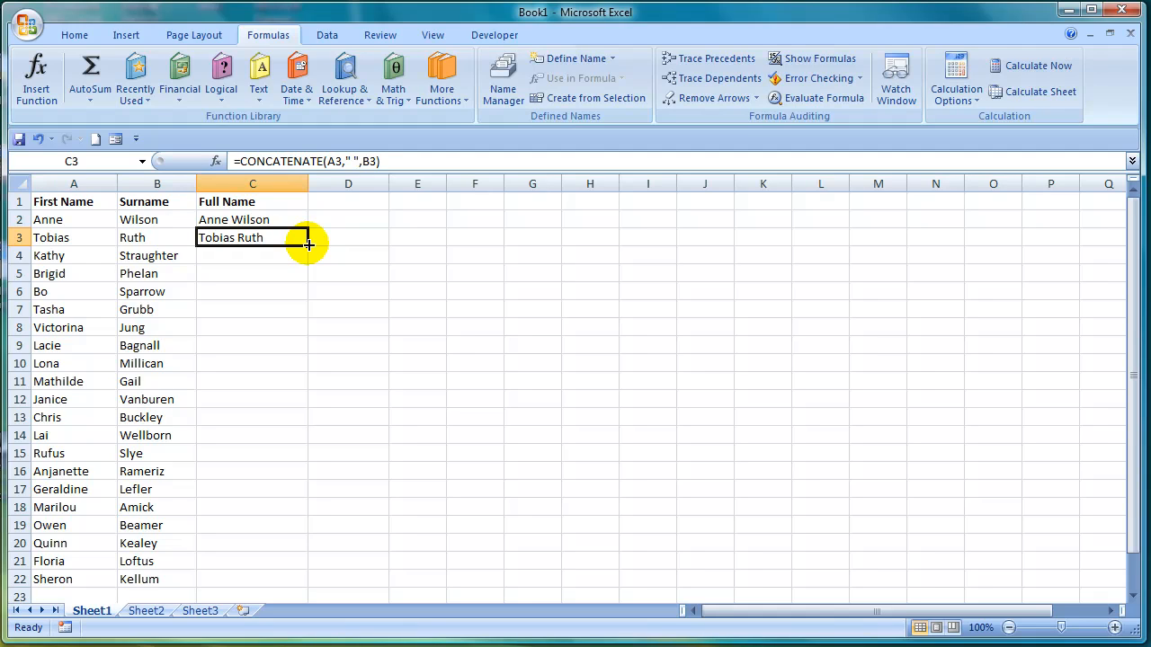
pyautogui.doubleClick(308, 243)
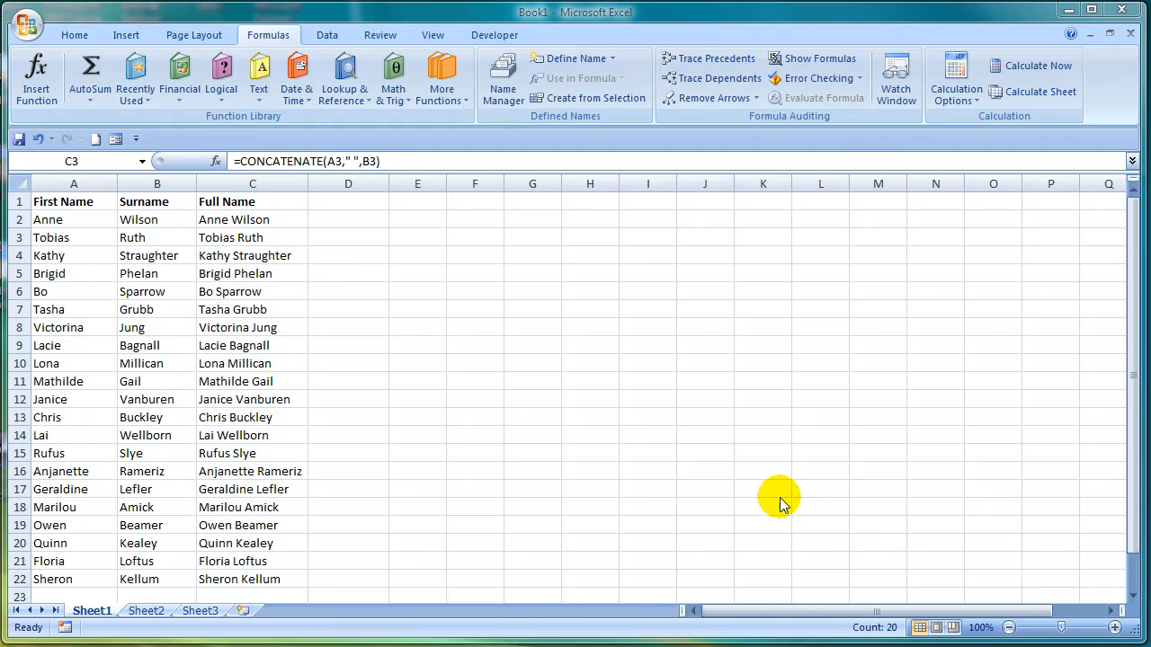
# Step: Insert =CONCATENATE(B2,", ",A2) in D2 to put the surname first, and fill the formula down to the last name row
pyautogui.click(345, 221)
pyautogui.click(352, 220)
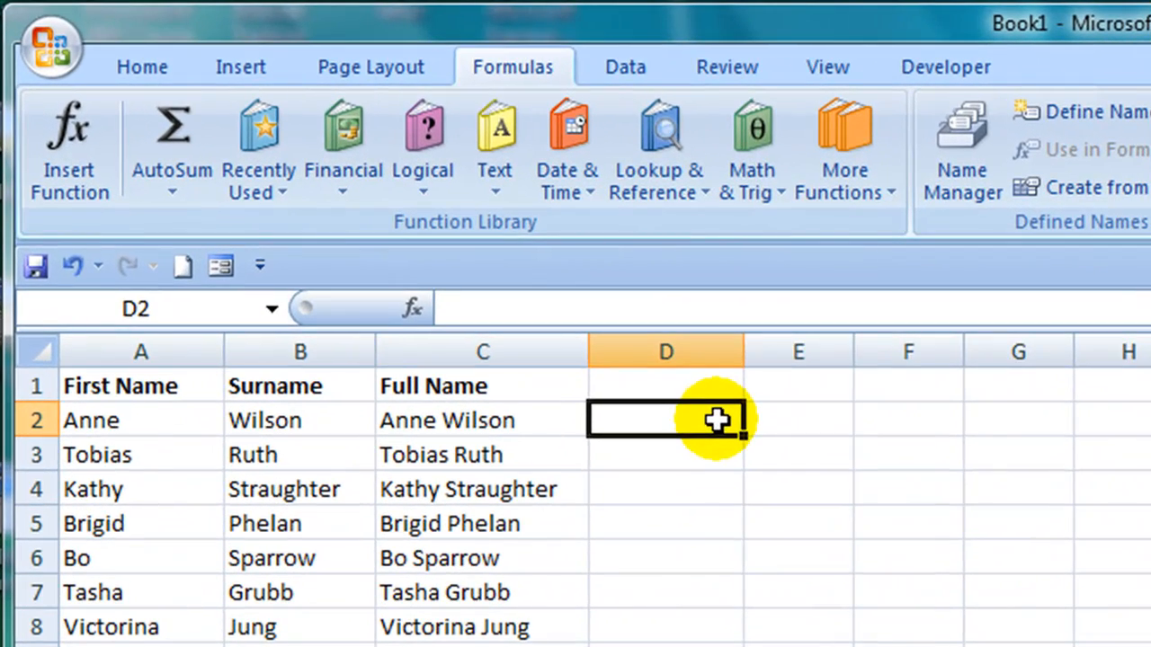
pyautogui.click(493, 172)
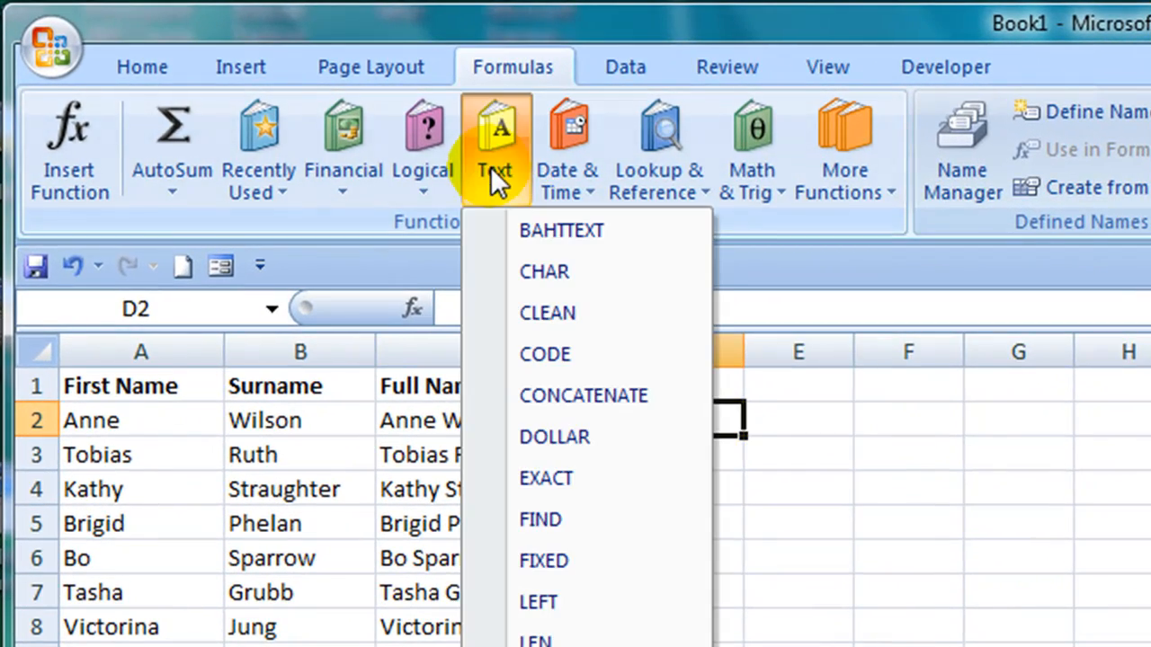
pyautogui.click(598, 396)
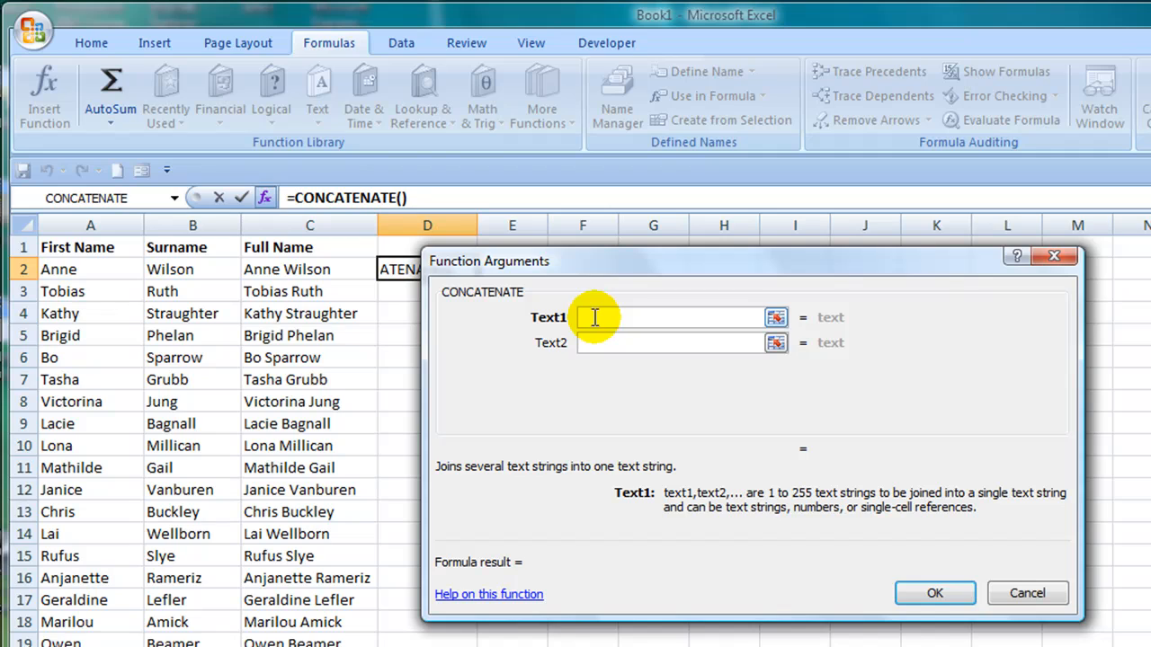
pyautogui.click(199, 272)
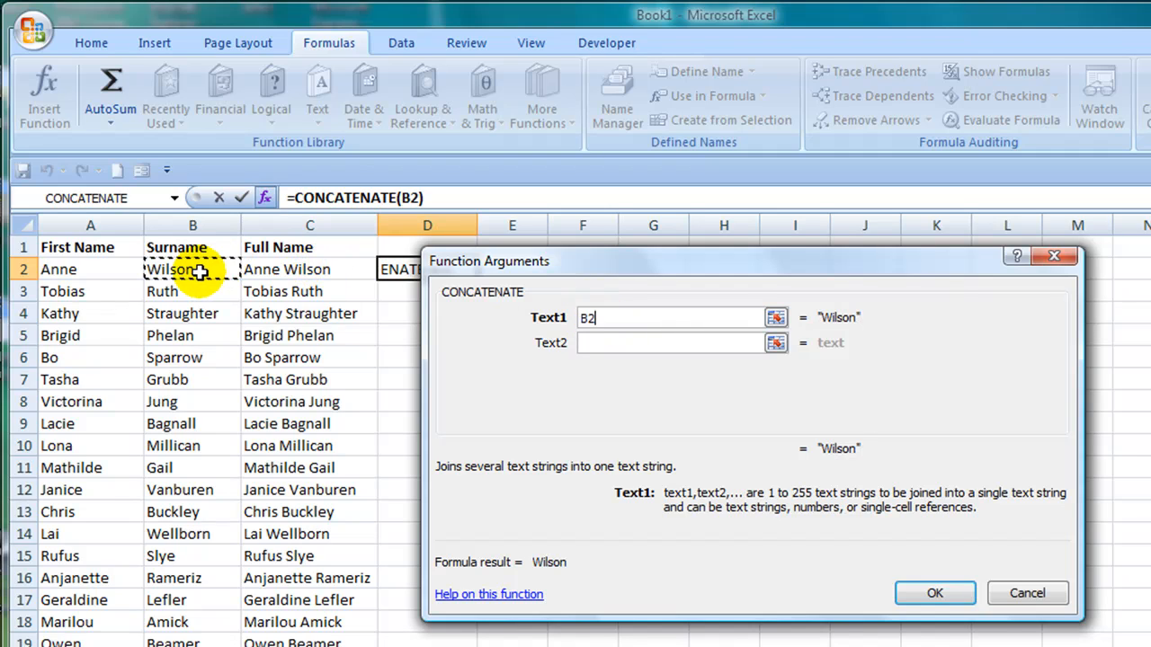
pyautogui.click(615, 343)
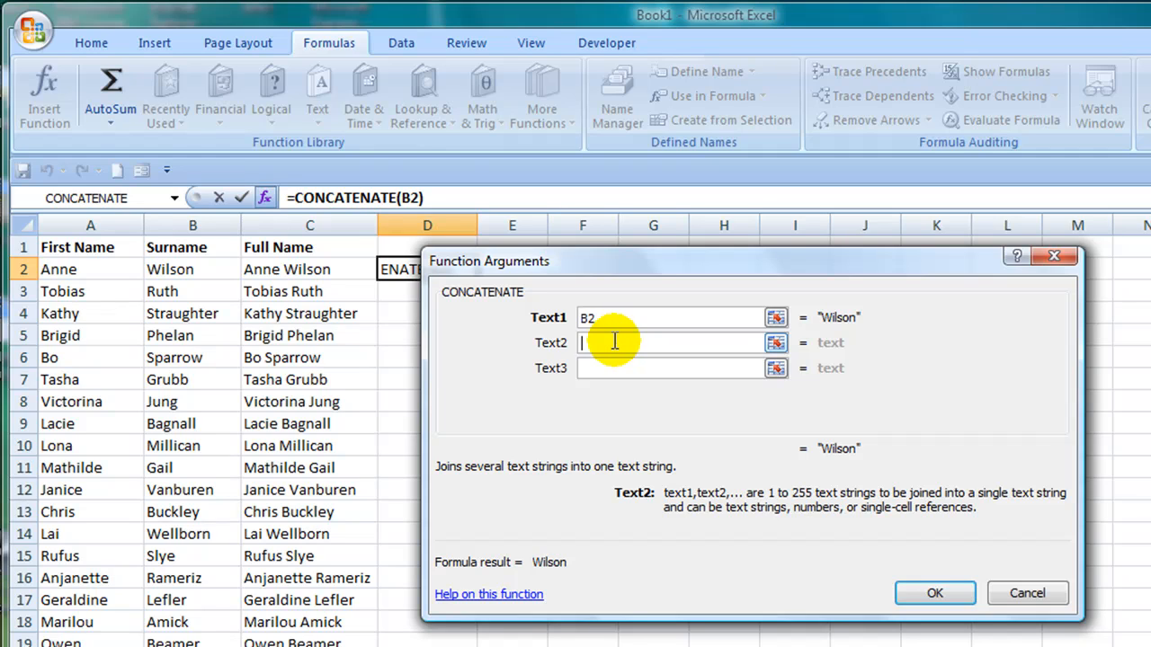
pyautogui.write(',')
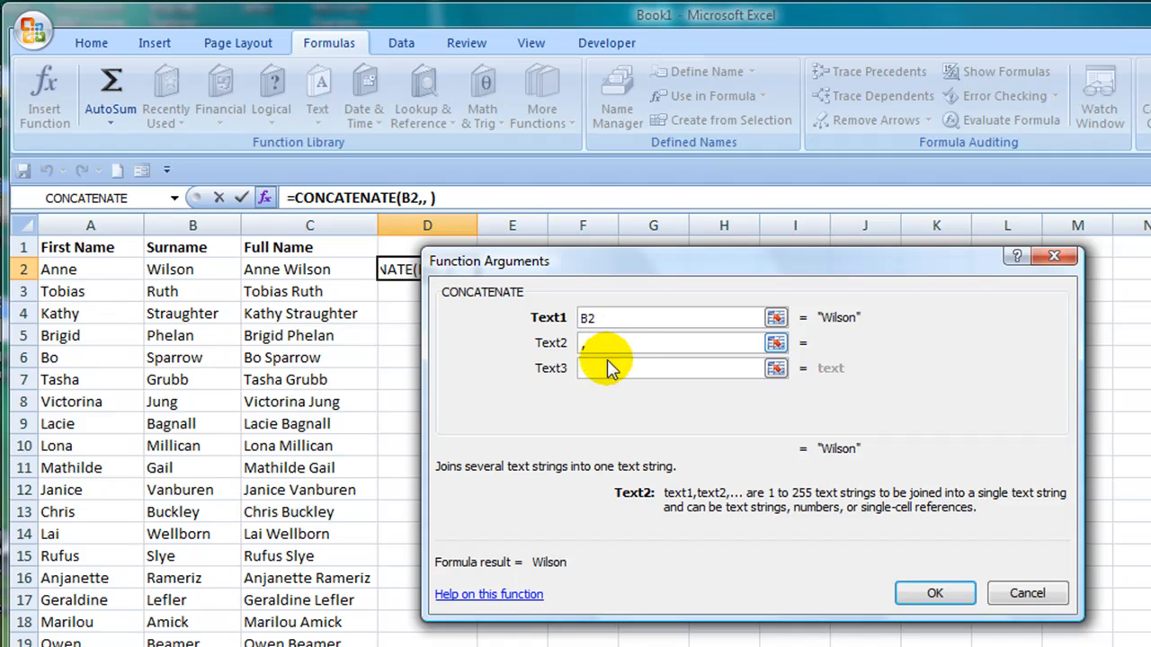
pyautogui.click(607, 368)
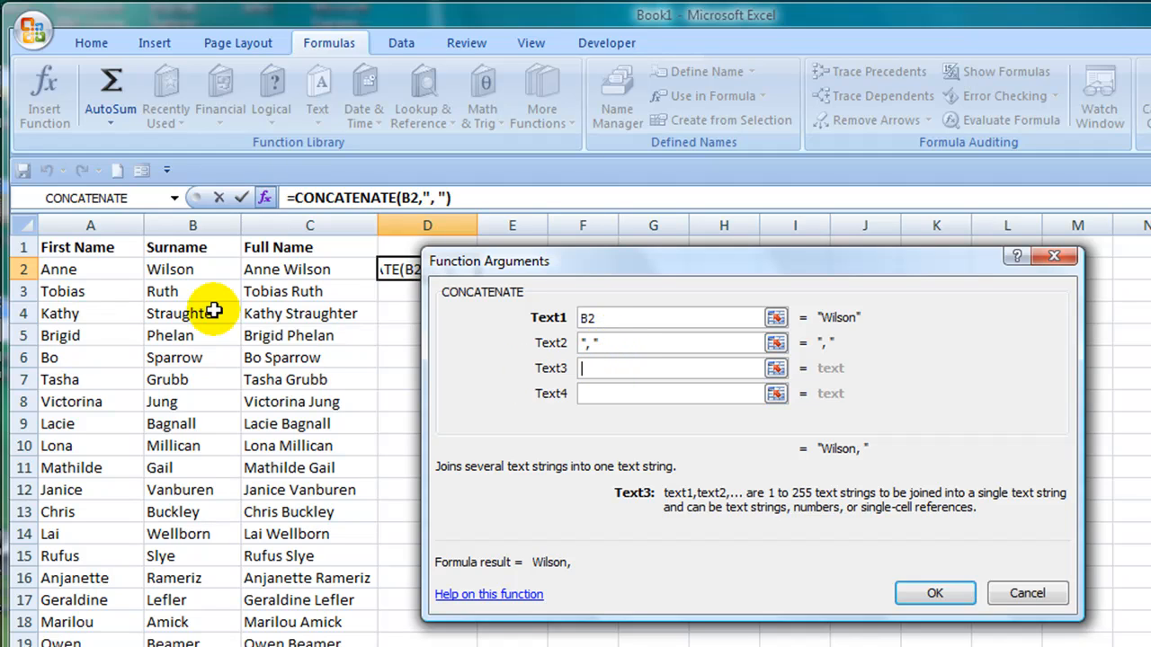
pyautogui.click(81, 272)
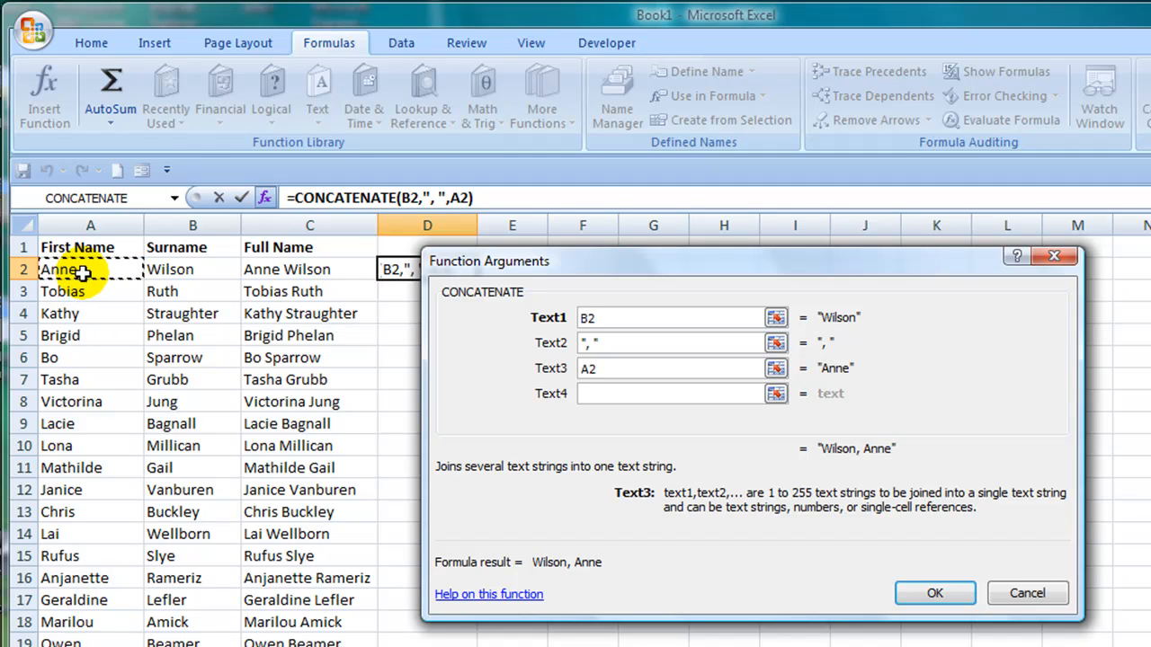
pyautogui.click(931, 593)
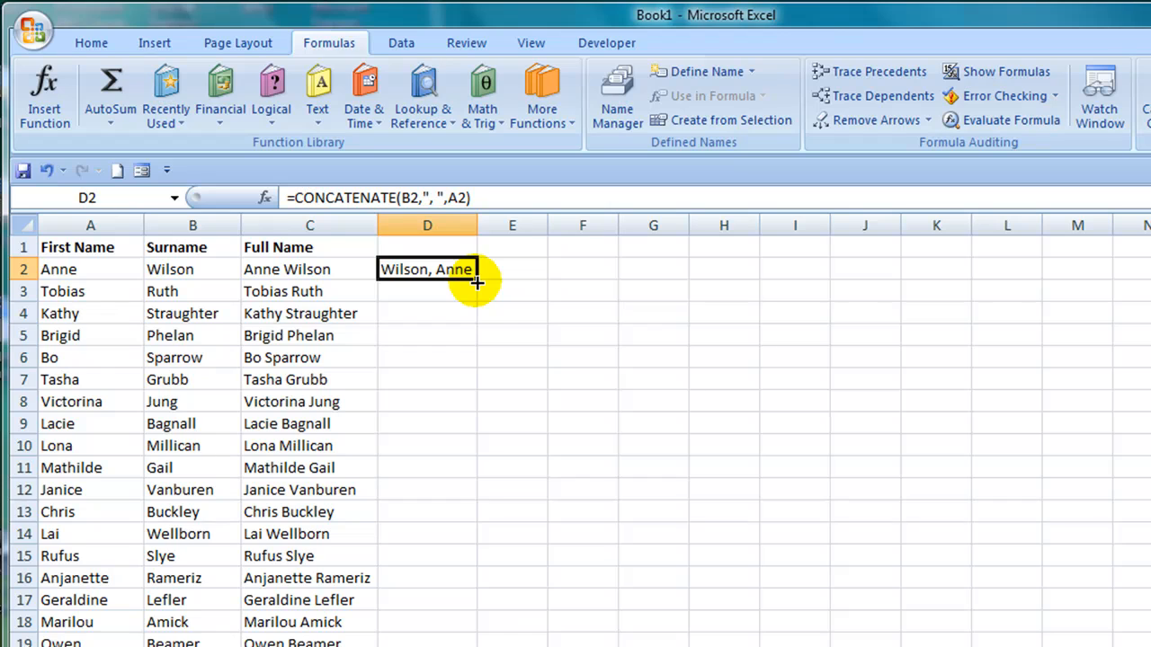
pyautogui.doubleClick(476, 281)
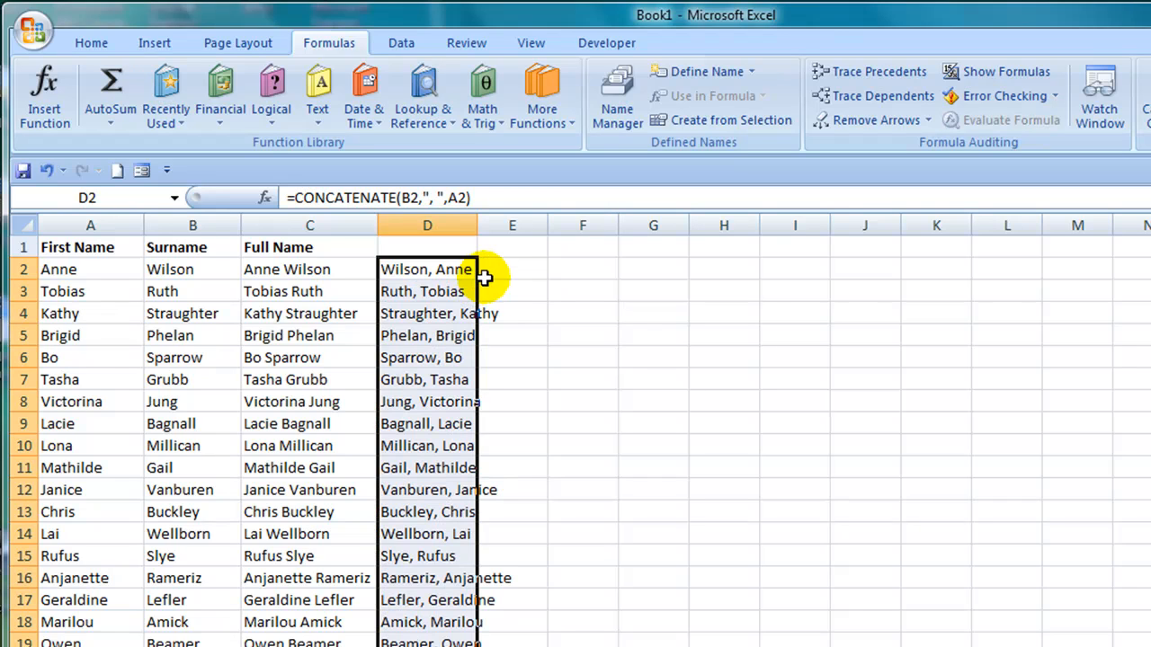
pyautogui.click(497, 285)
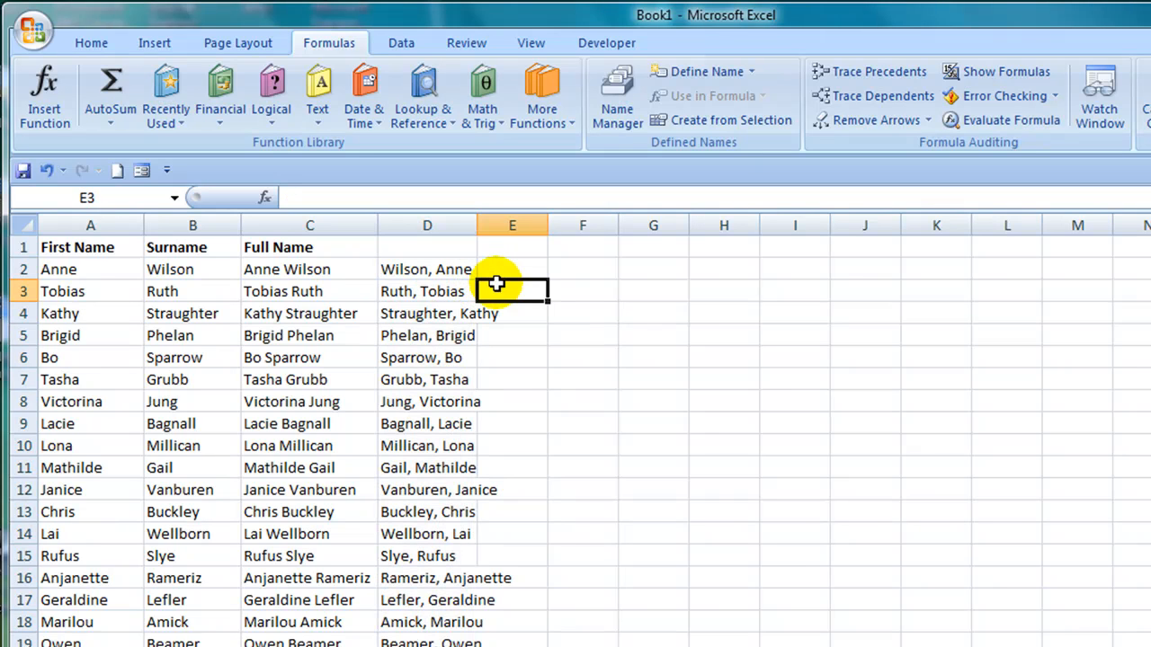